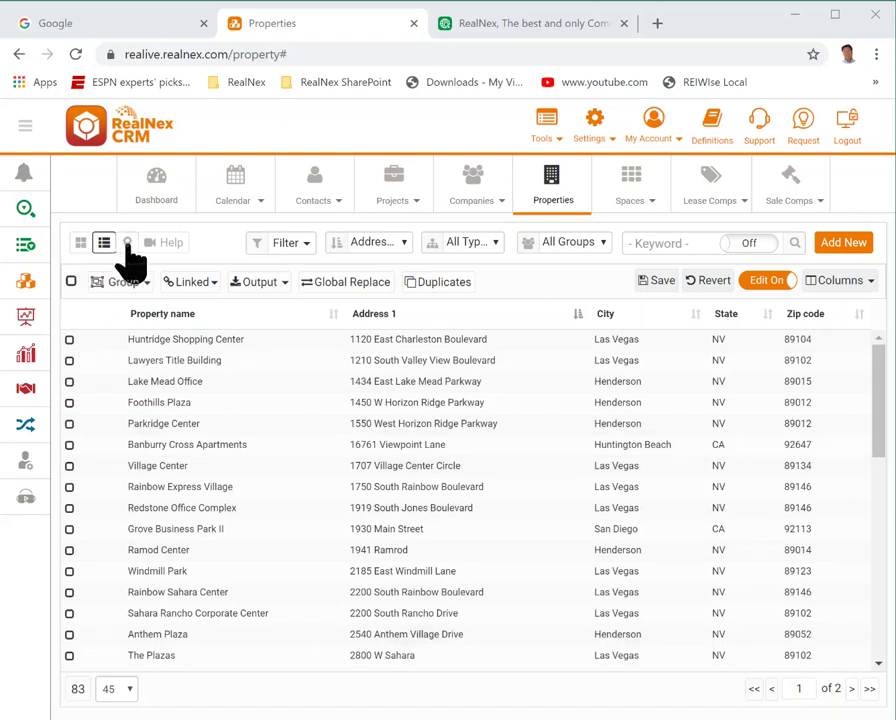
Switch the properties list to map view to see pins around Las Vegas, Los Angeles and San Diego.
left_click(128, 247)
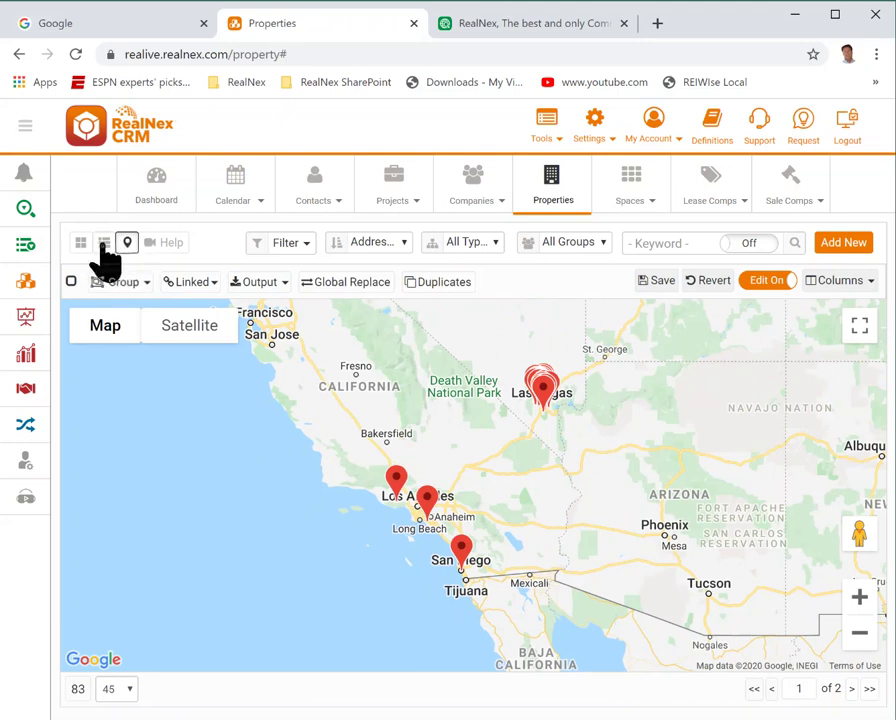
Return to the list view, turn Edit on, and open the View Columns dialog from Columns > Edit.
left_click(104, 244)
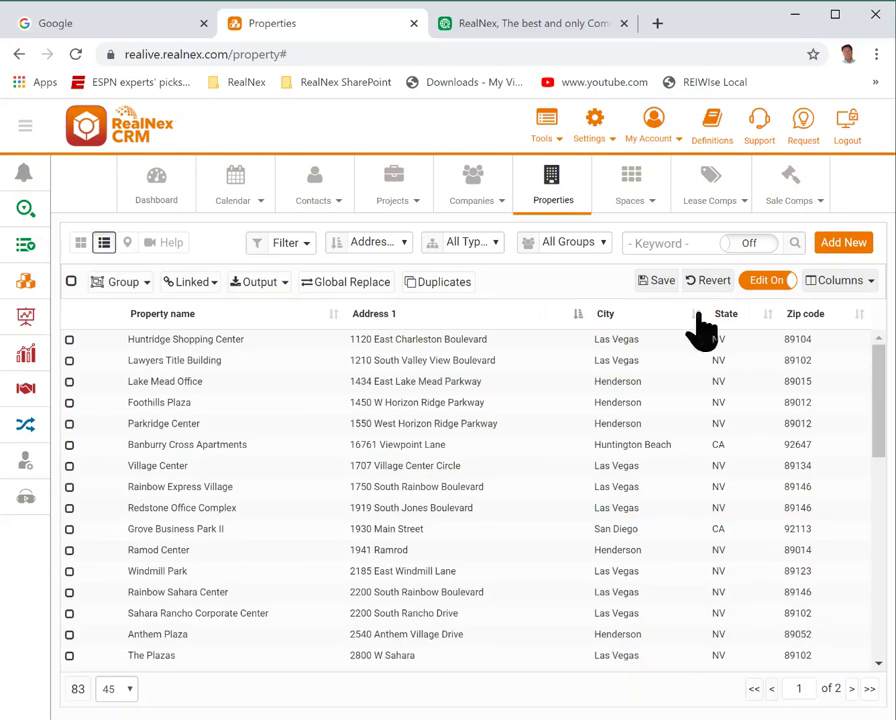
left_click(766, 281)
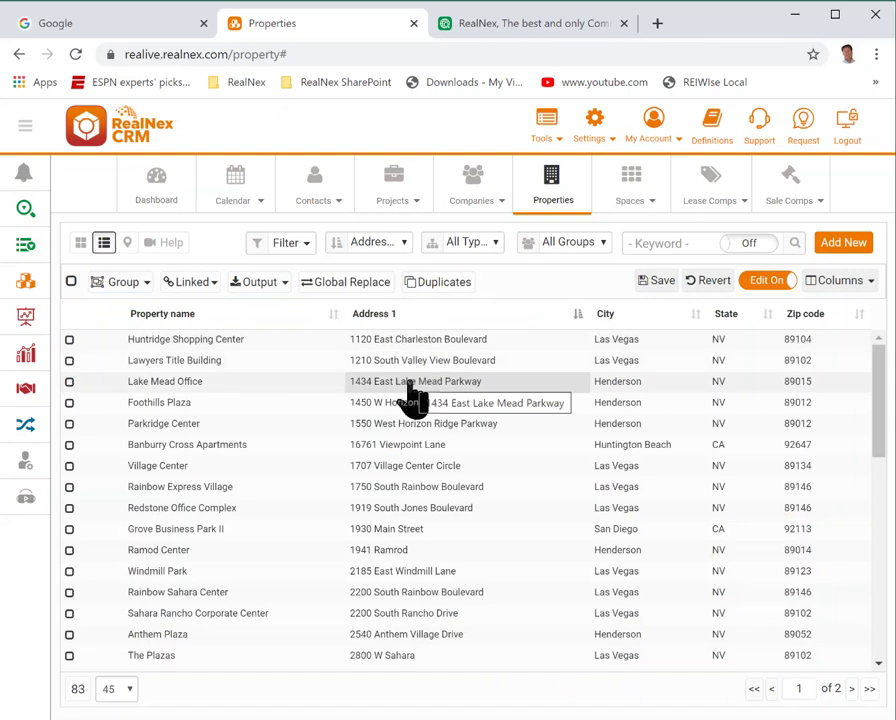
left_click(851, 285)
left_click(786, 310)
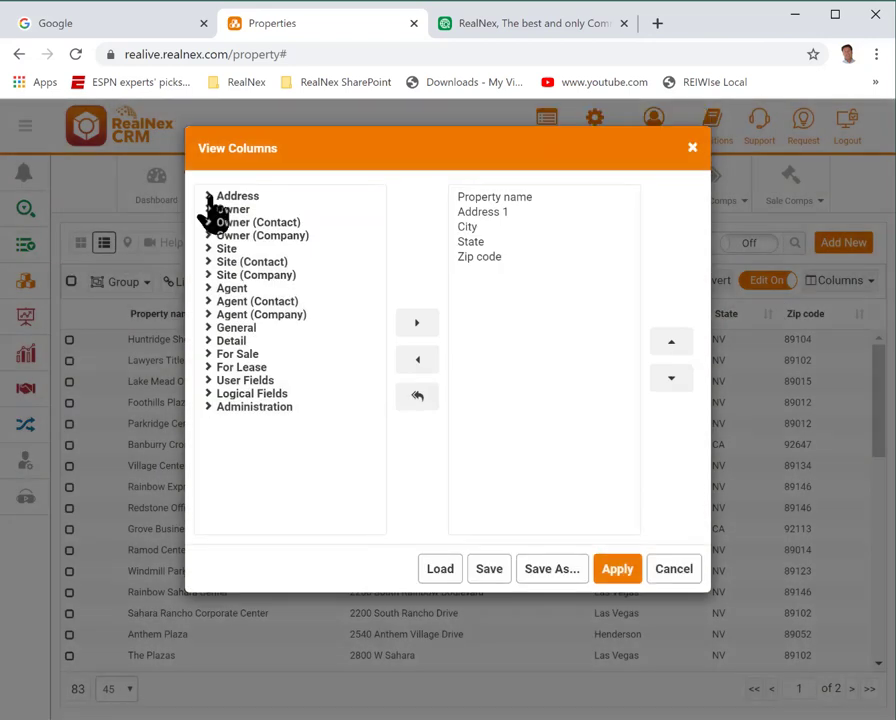
Add Latitude and Longitude from the Address group to the table columns and apply.
left_click(210, 197)
double_click(234, 331)
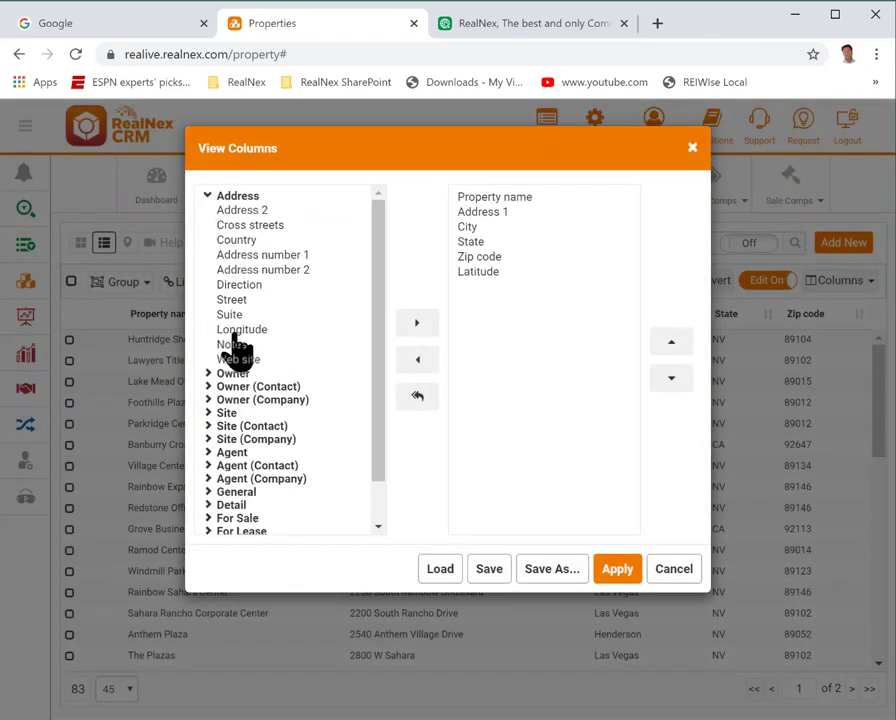
double_click(236, 331)
left_click(617, 570)
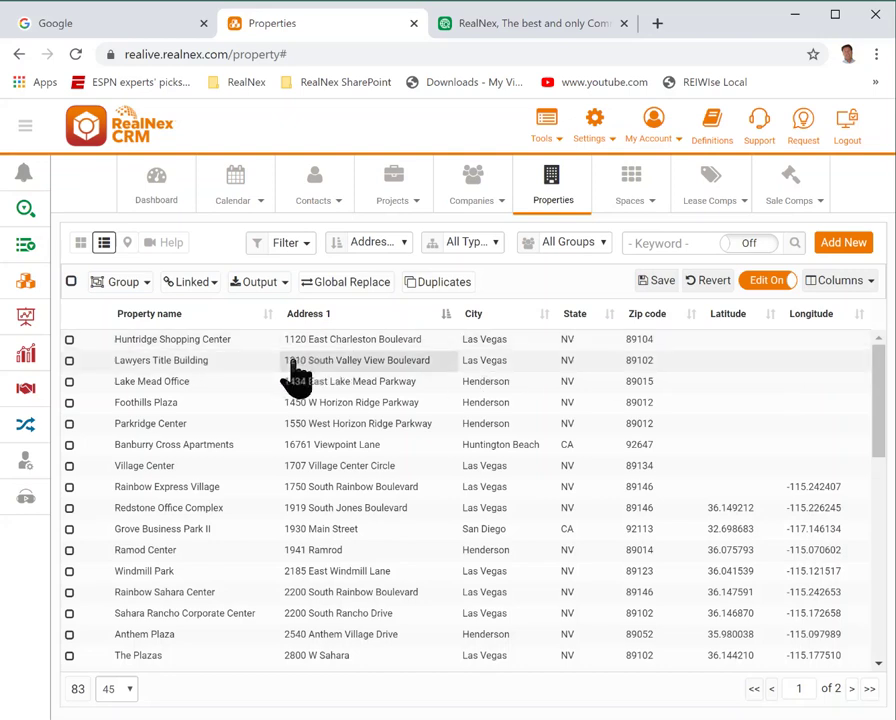
Geocode Lawyers Title Building (1210 South Valley View Blvd) and Foothills Plaza (1450 West Horizon Ridge Pkwy) from Google suggestions.
left_click(390, 364)
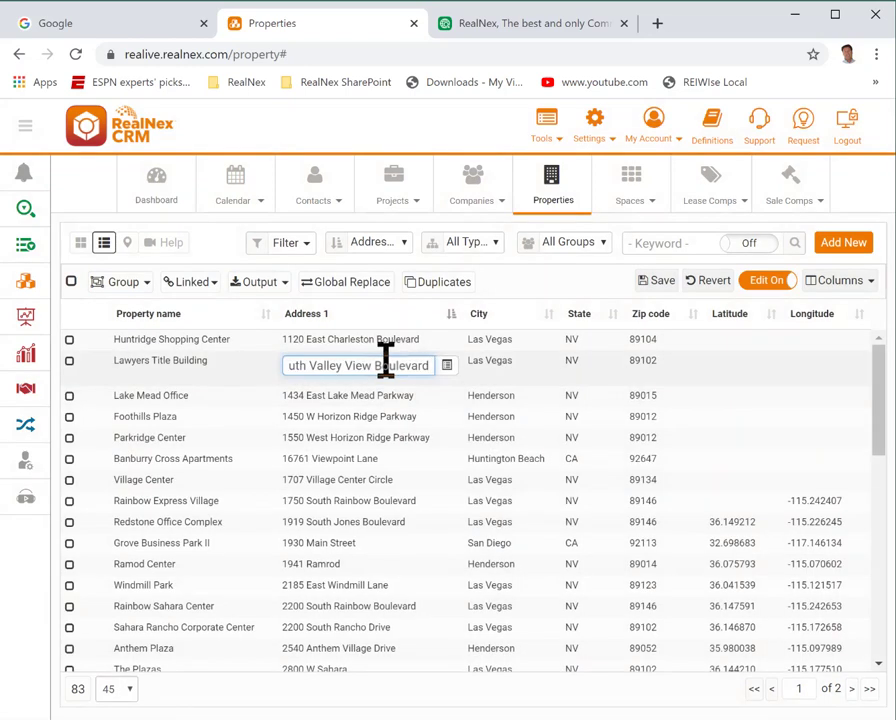
key("BackSpace")
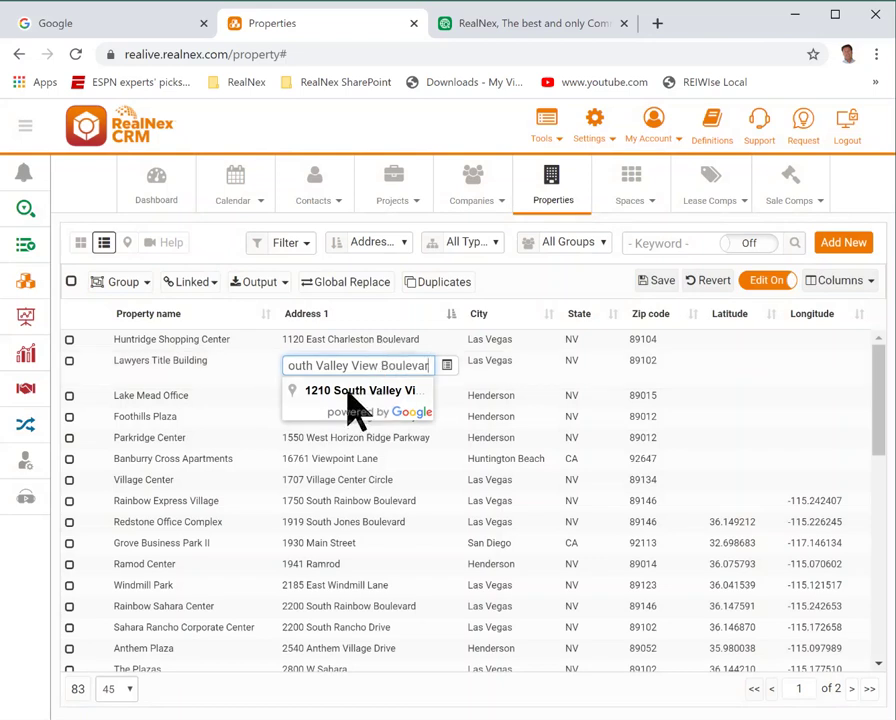
left_click(355, 392)
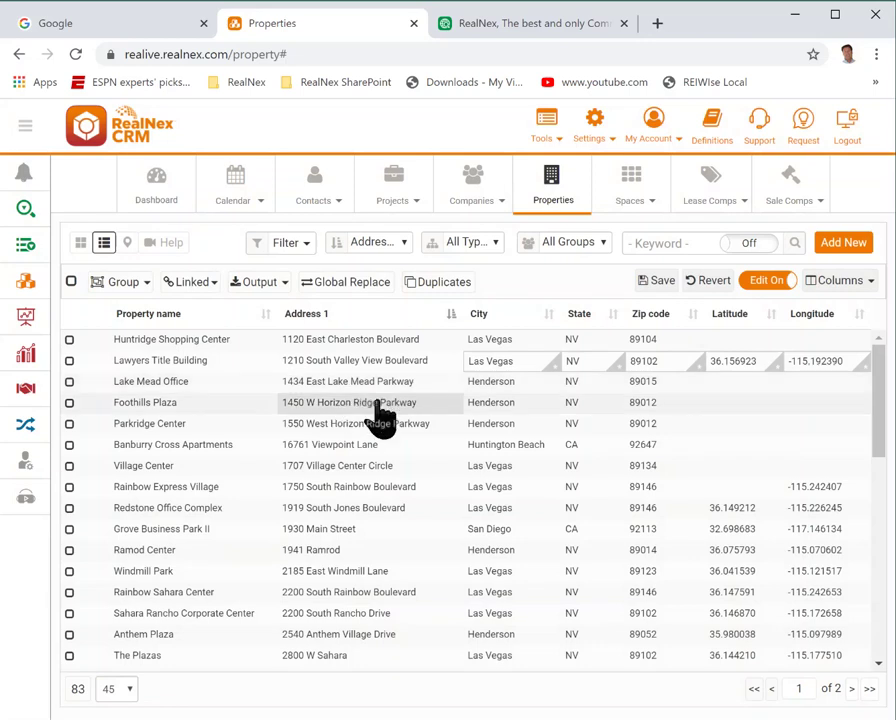
left_click(394, 407)
left_click(424, 412)
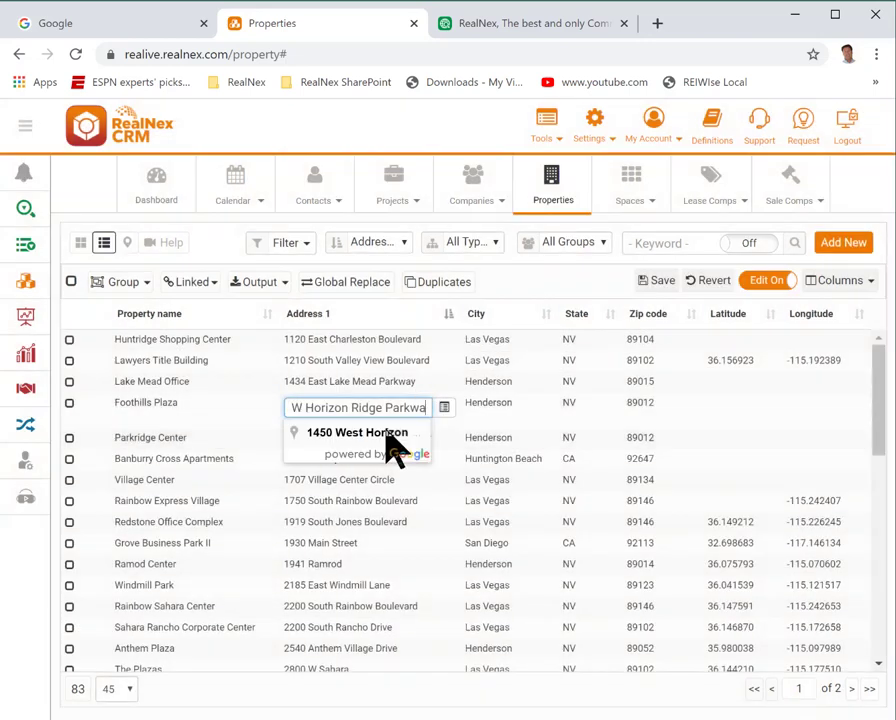
left_click(378, 440)
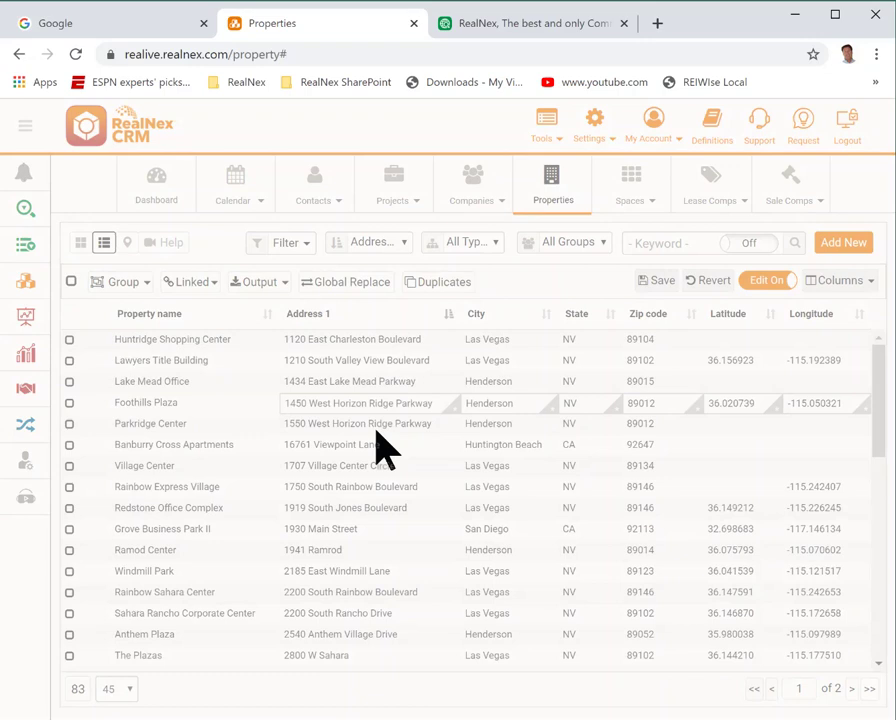
Geocode Parkridge Center (1550 West Horizon Ridge Pkwy) and Lake Mead Office (1434 East Lake Mead Pkwy) similarly.
left_click(436, 430)
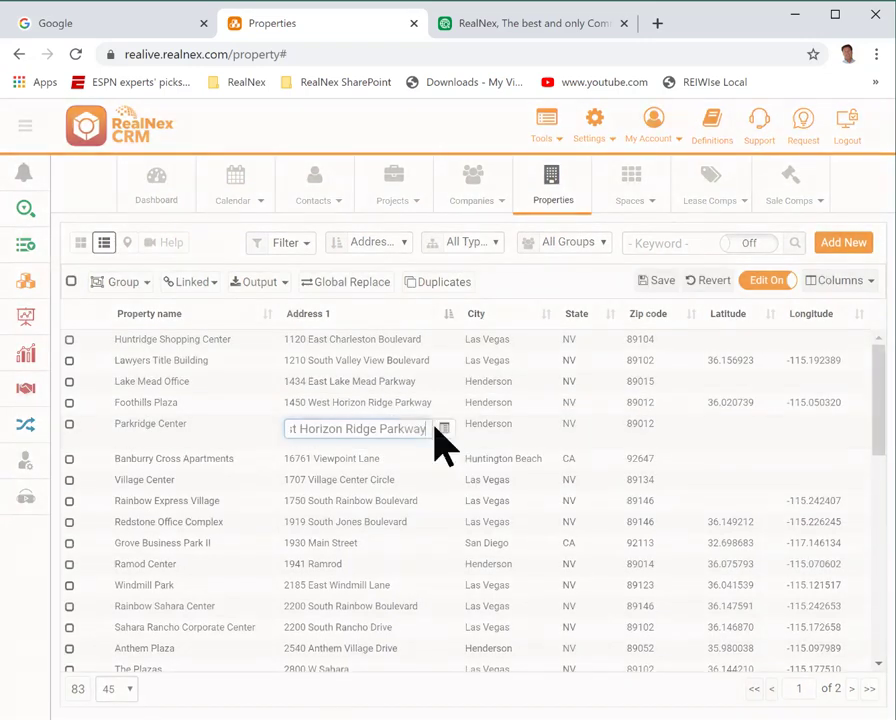
left_click(418, 432)
left_click(391, 452)
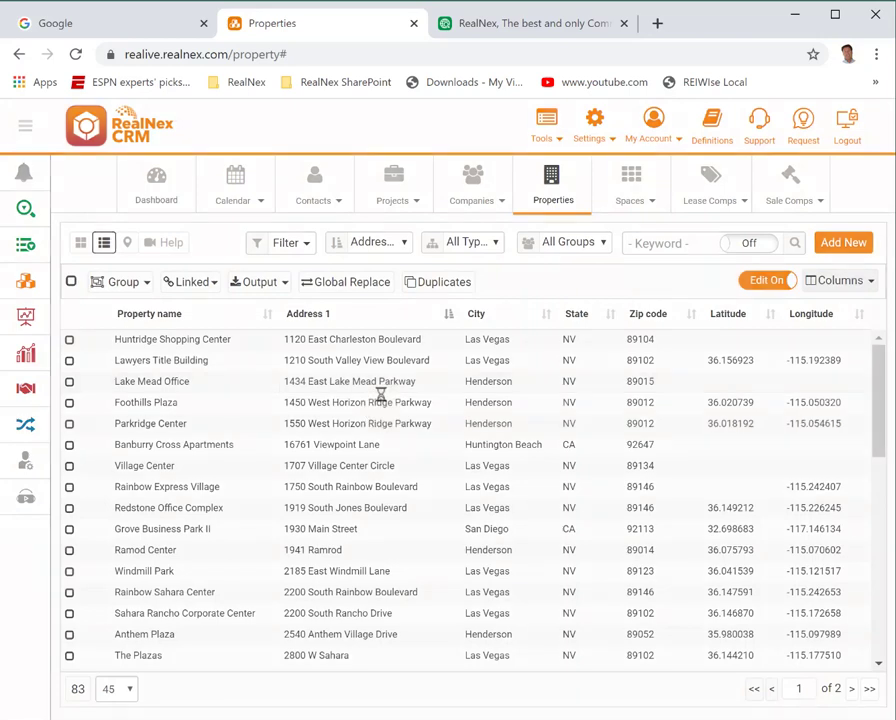
left_click(380, 386)
left_click(396, 389)
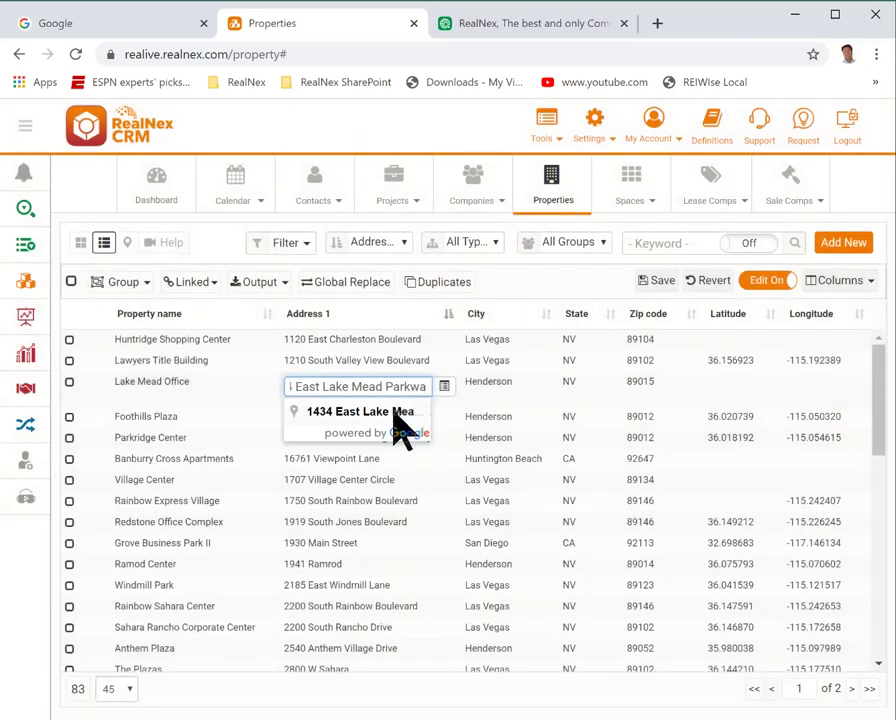
left_click(396, 412)
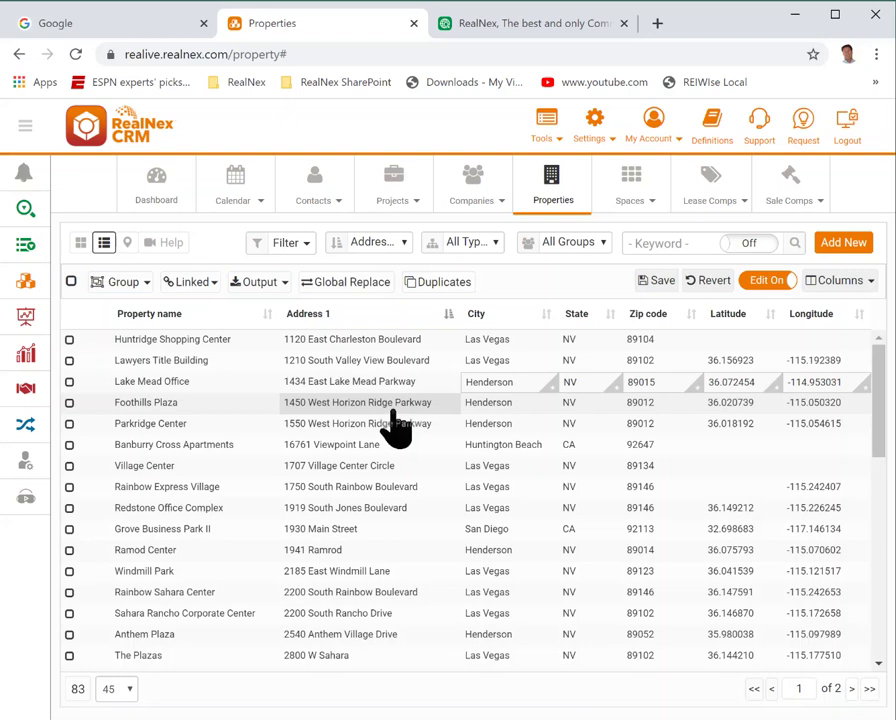
key("Down")
key("Down")
key("Down")
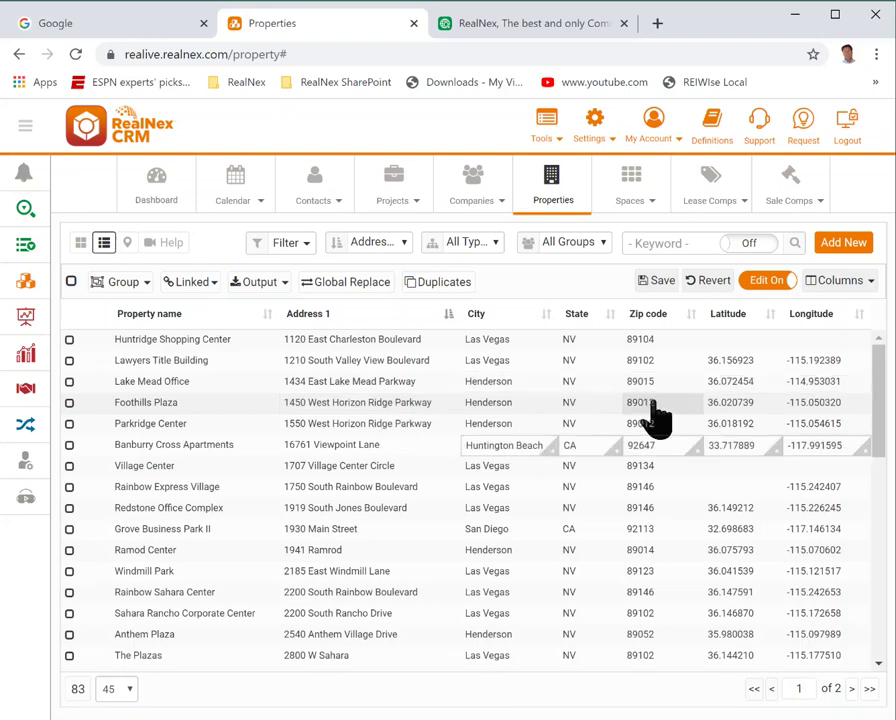
left_click(580, 38)
left_click(180, 54)
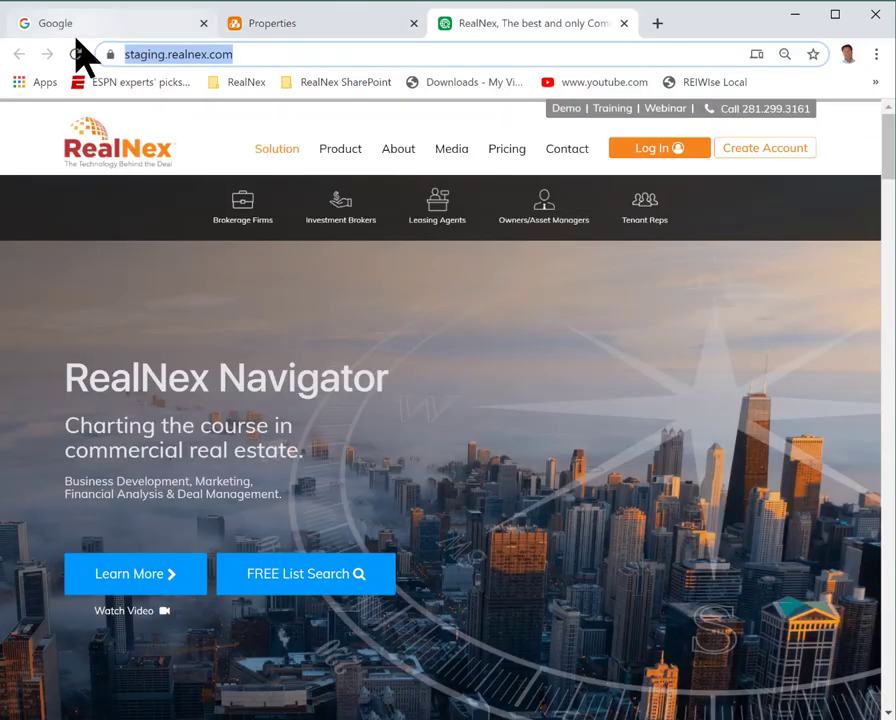
type("maps")
key("Return")
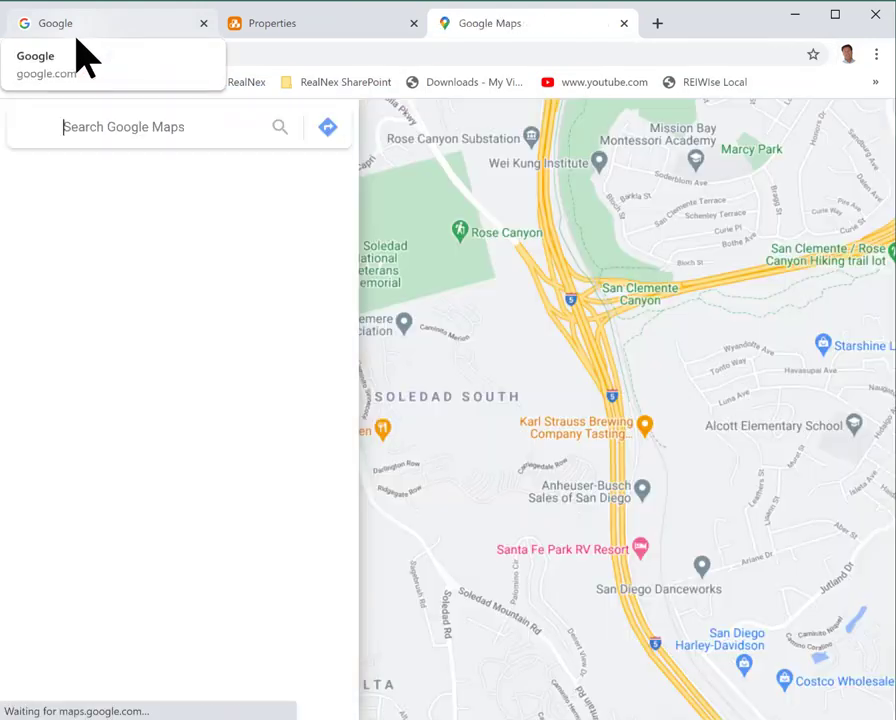
left_click(91, 127)
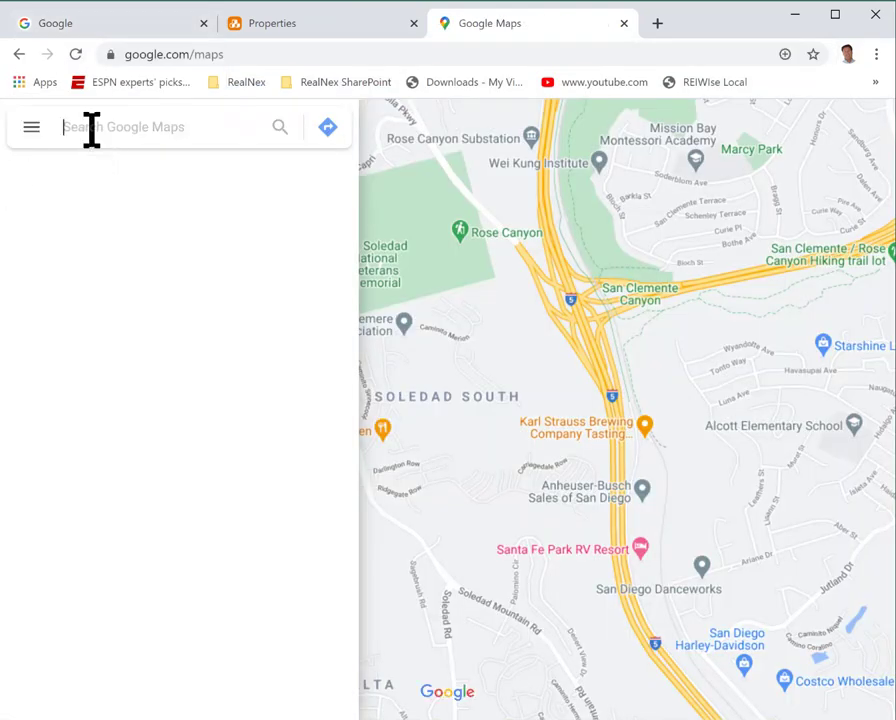
type("6336")
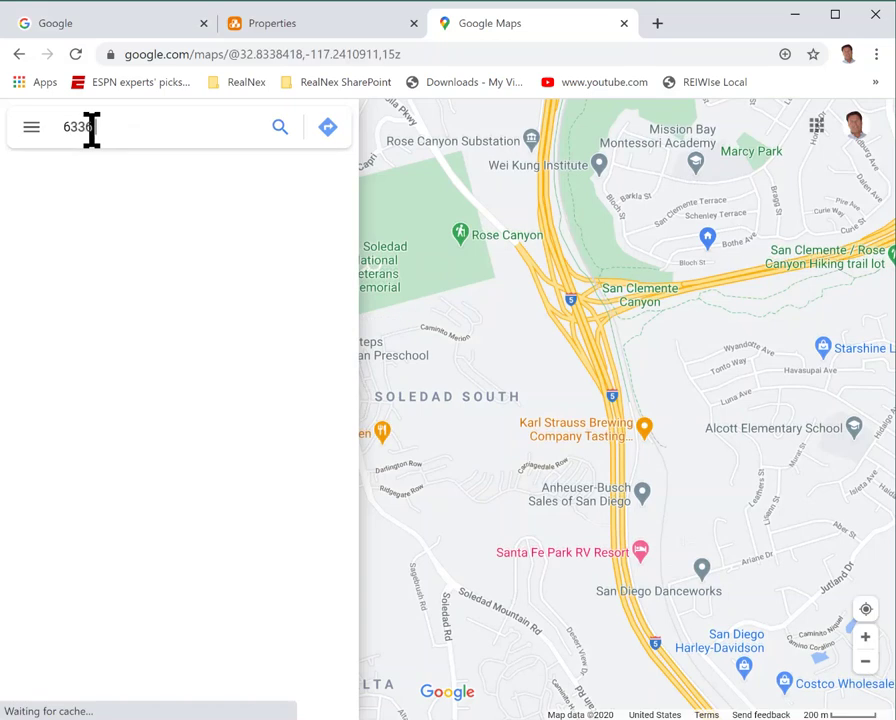
type(" green")
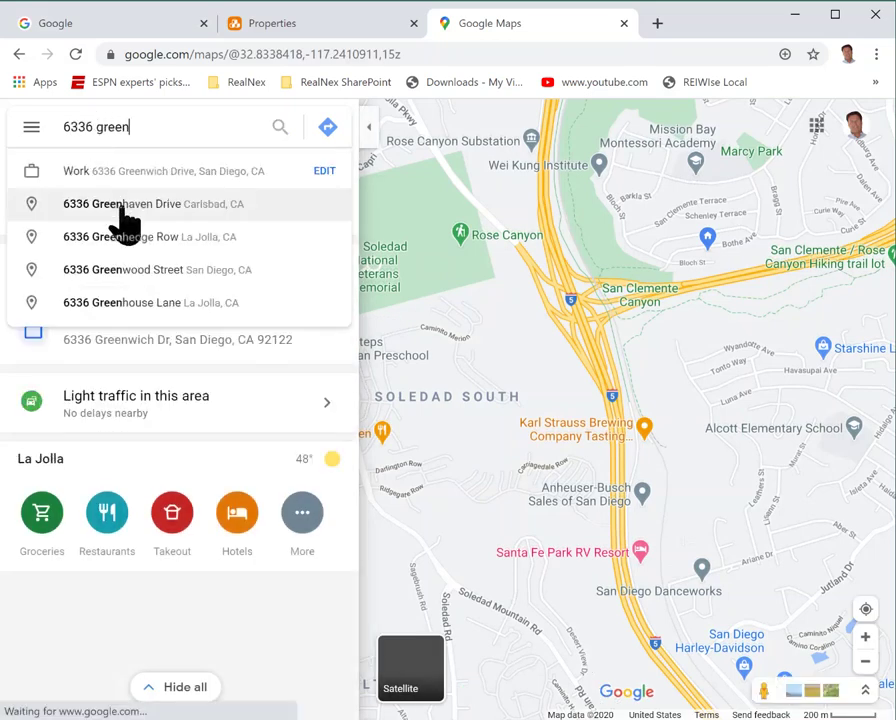
left_click(122, 207)
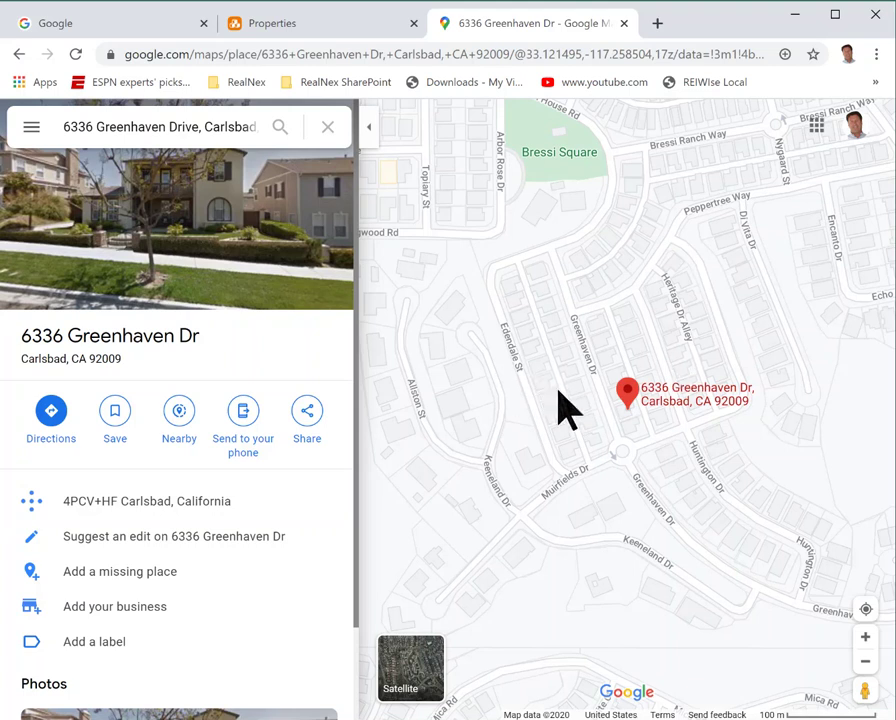
left_click_drag(545, 386, 486, 330)
mouse_move(605, 382)
left_mouse_down()
mouse_move(536, 367)
mouse_move(370, 414)
left_mouse_up()
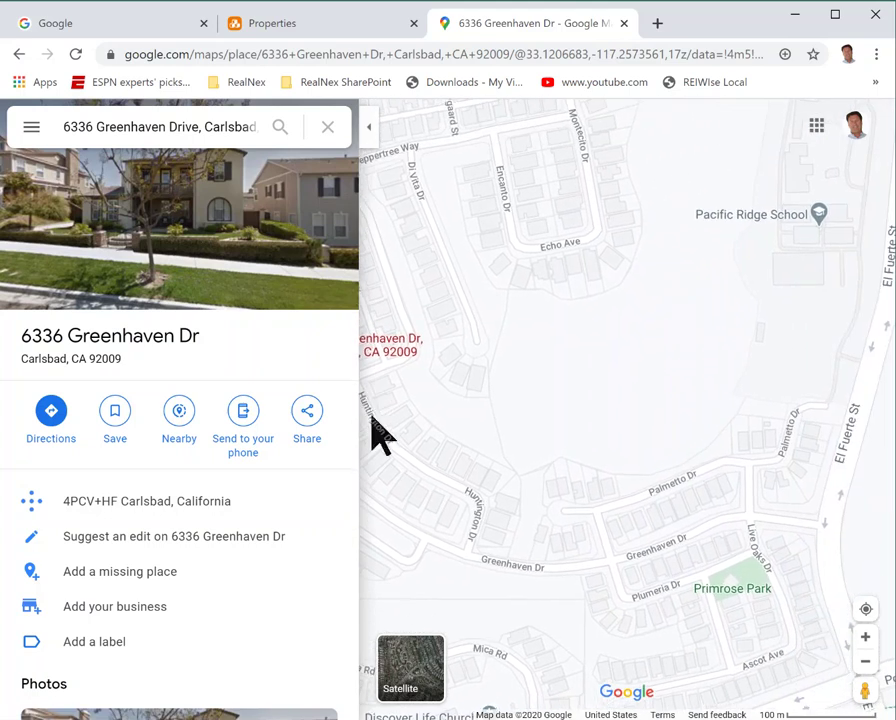
left_click(627, 345)
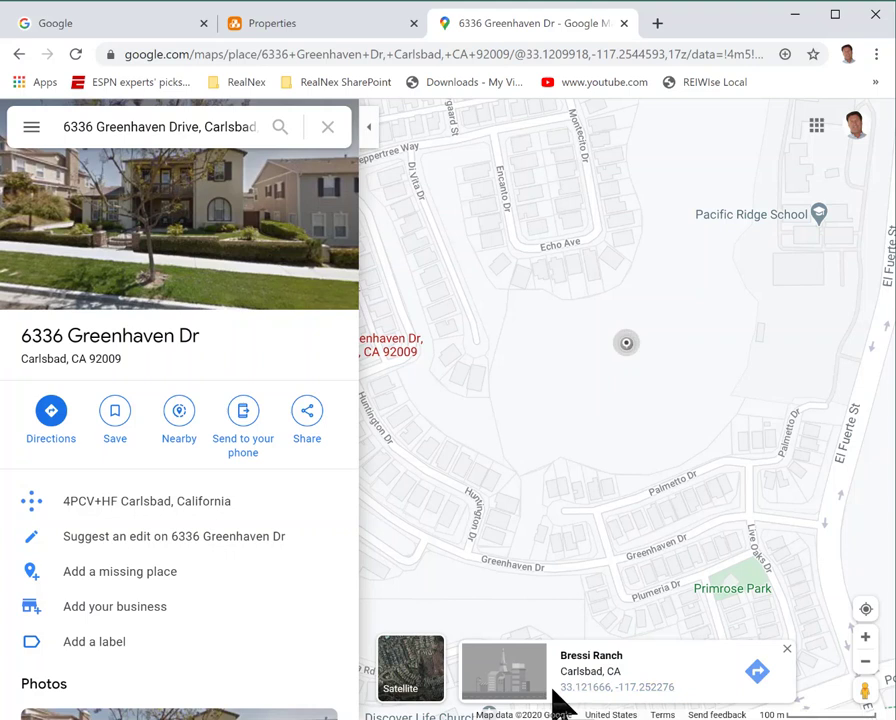
left_click_drag(564, 690, 677, 690)
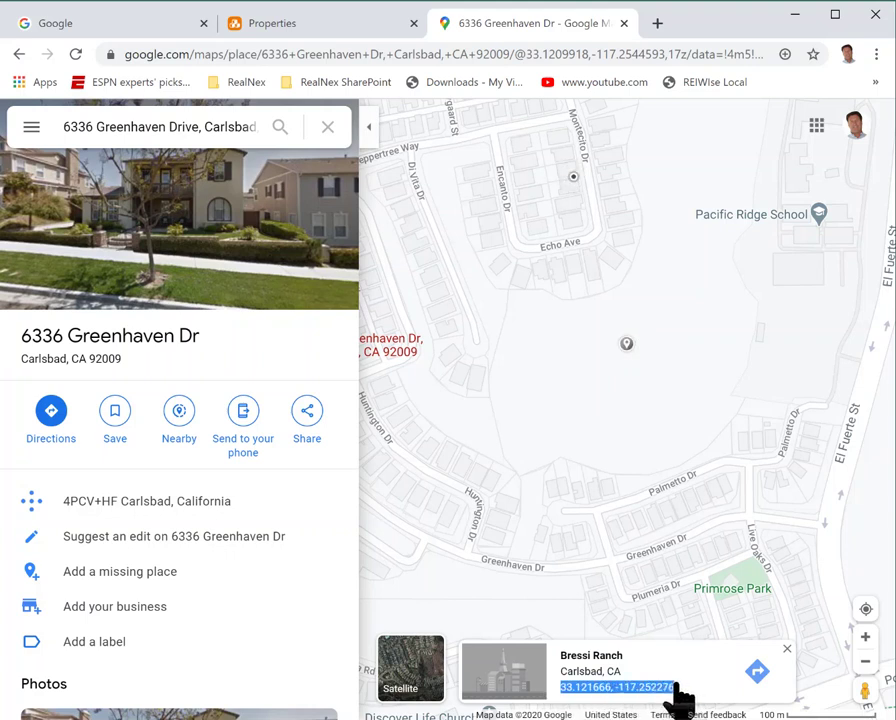
Enter Latitude 33.121666 and Longitude -117.252276 for Village Center in the properties table.
left_click(280, 38)
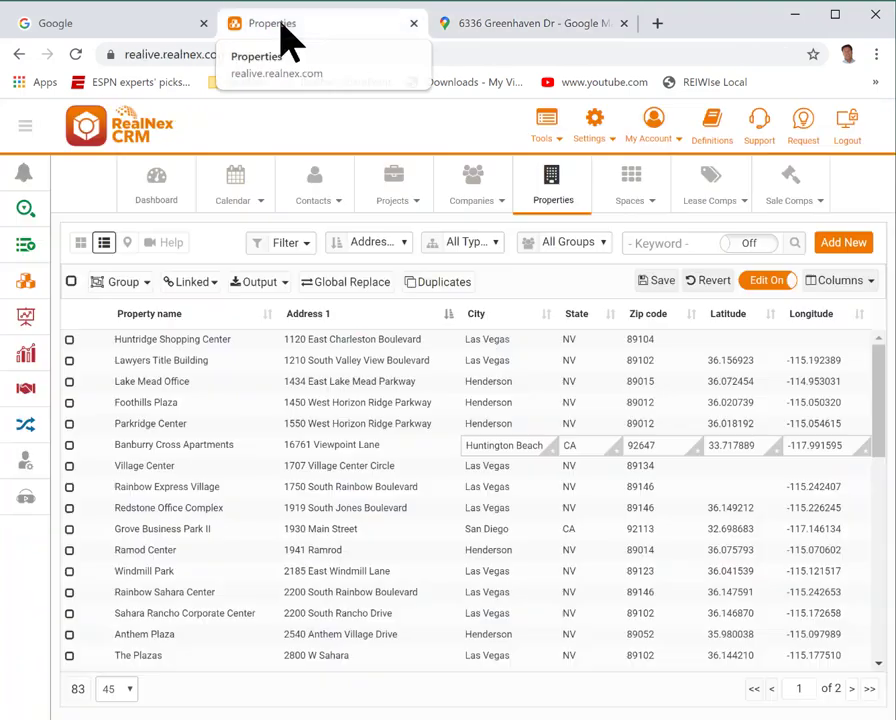
left_click(727, 471)
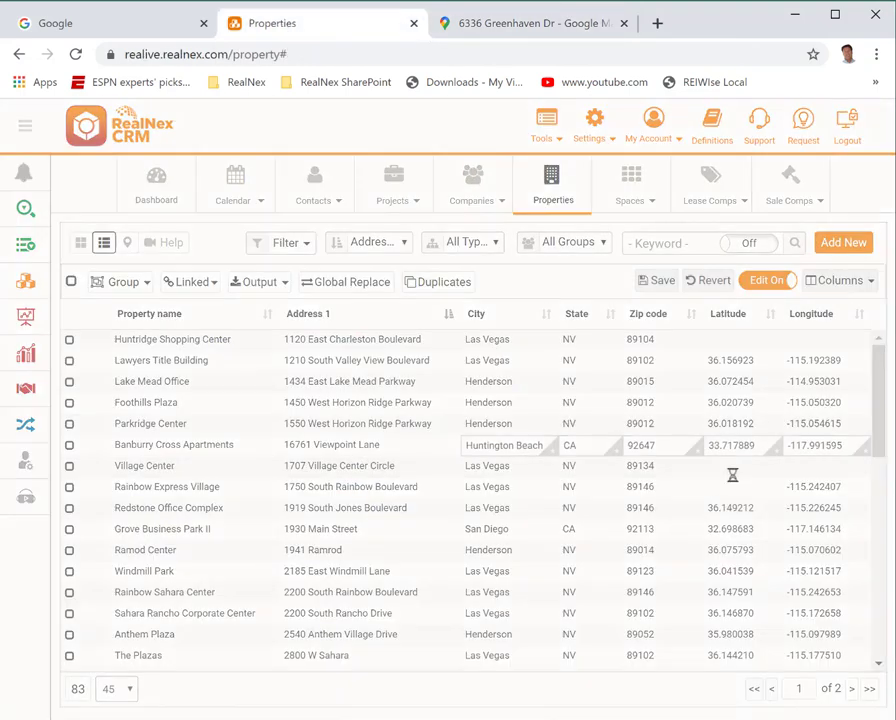
type("17.252276")
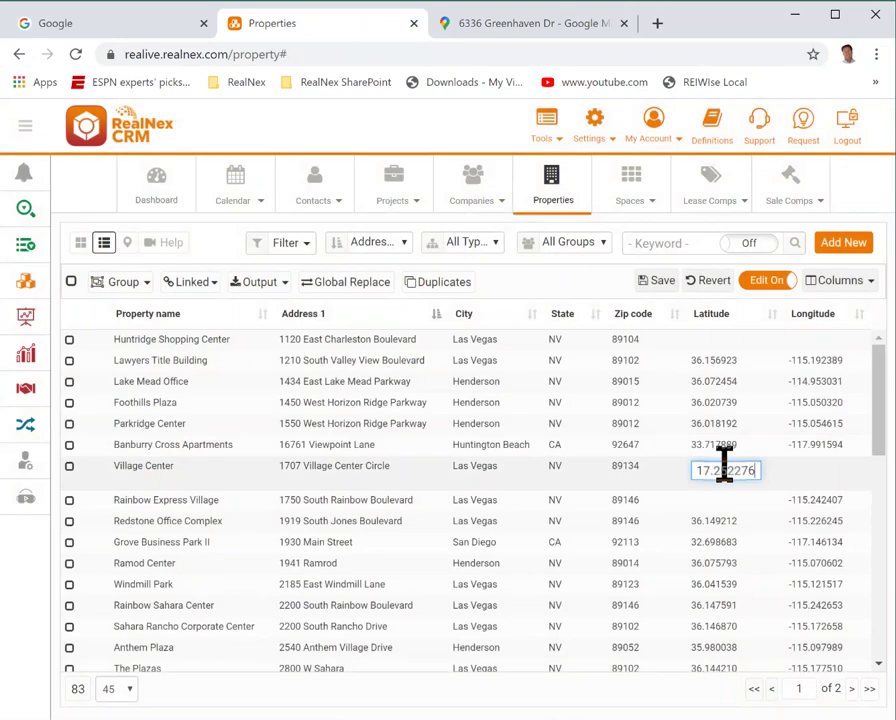
key("ctrl+a")
type("33.121666")
left_click(800, 490)
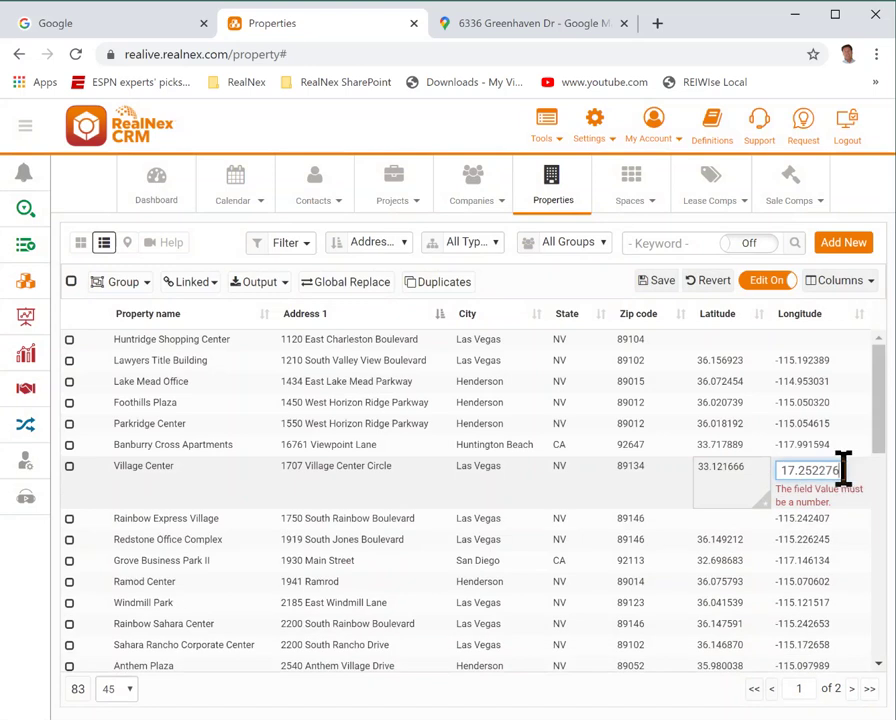
key("Return")
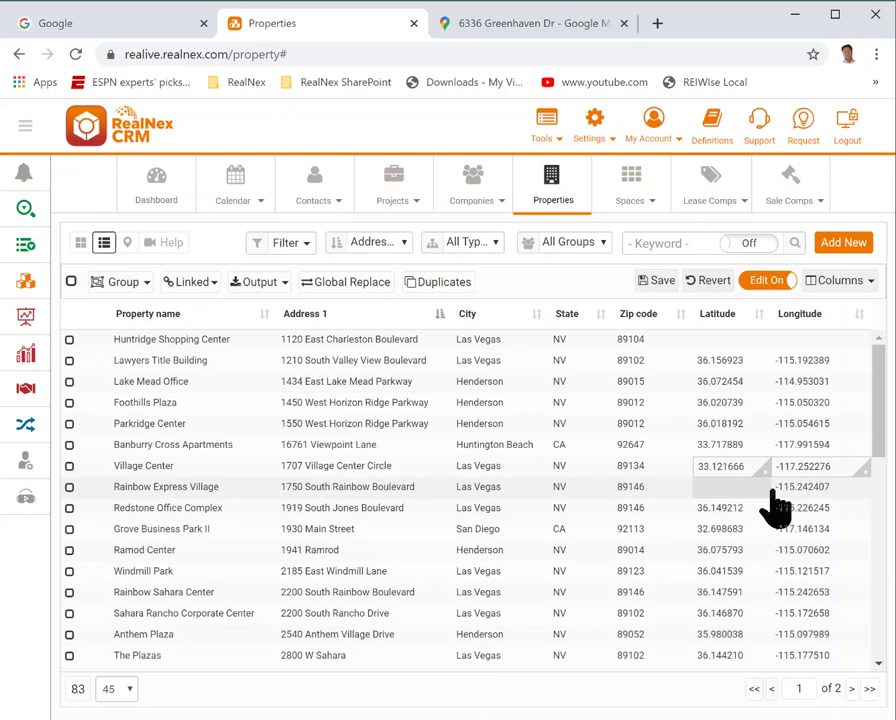
left_click(424, 488)
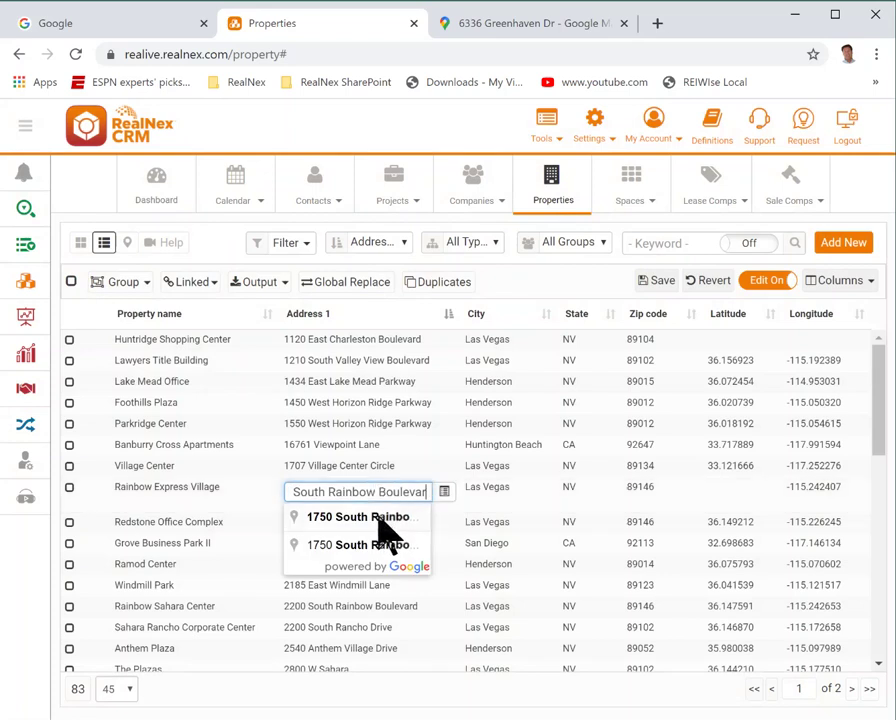
Geocode Rainbow Express Village from its address suggestion, then show the properties on the map.
left_click(379, 518)
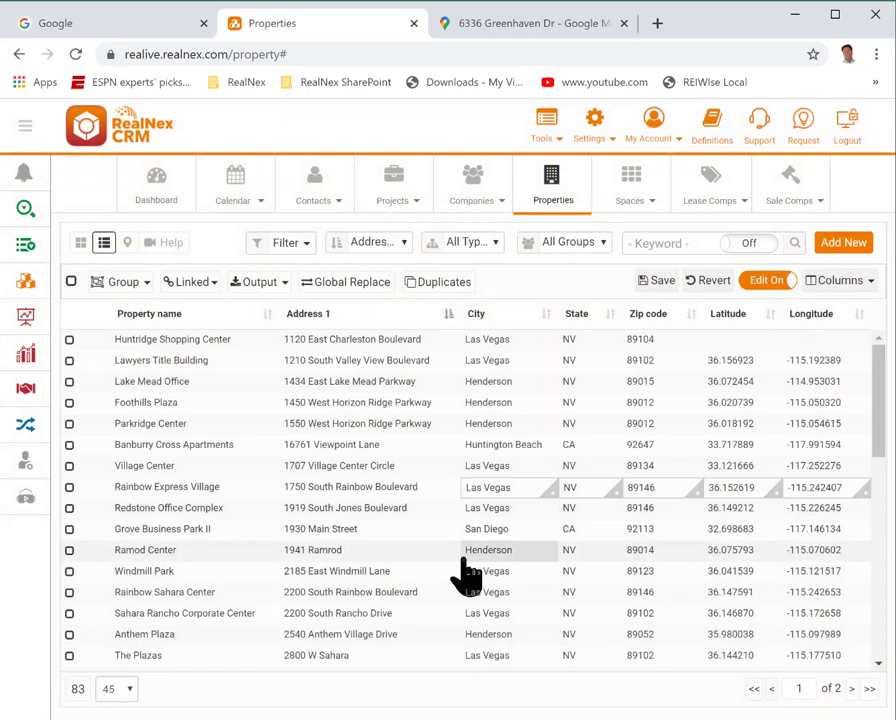
left_click(412, 530)
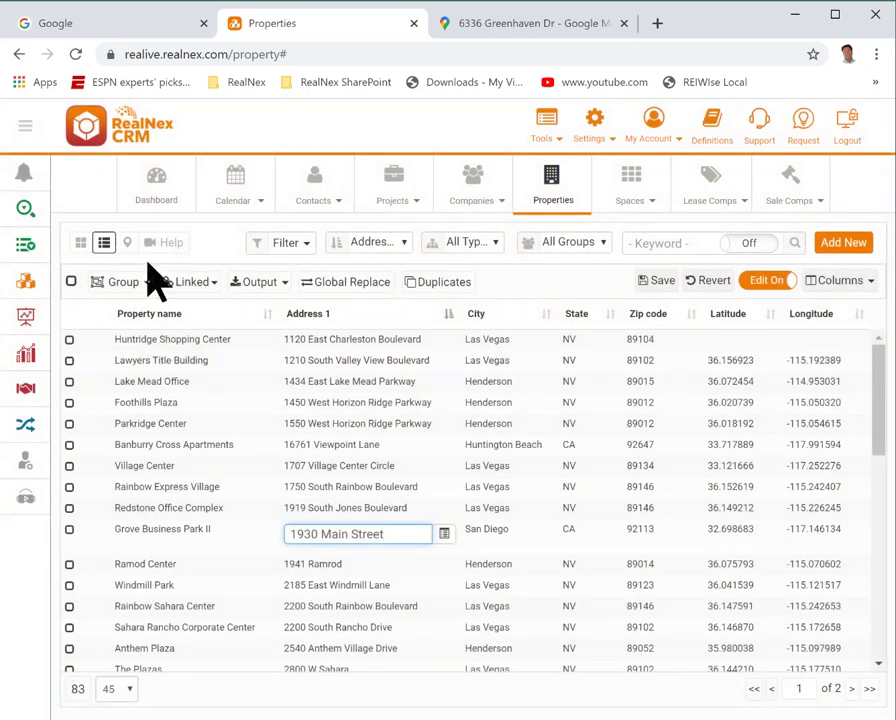
left_click(127, 243)
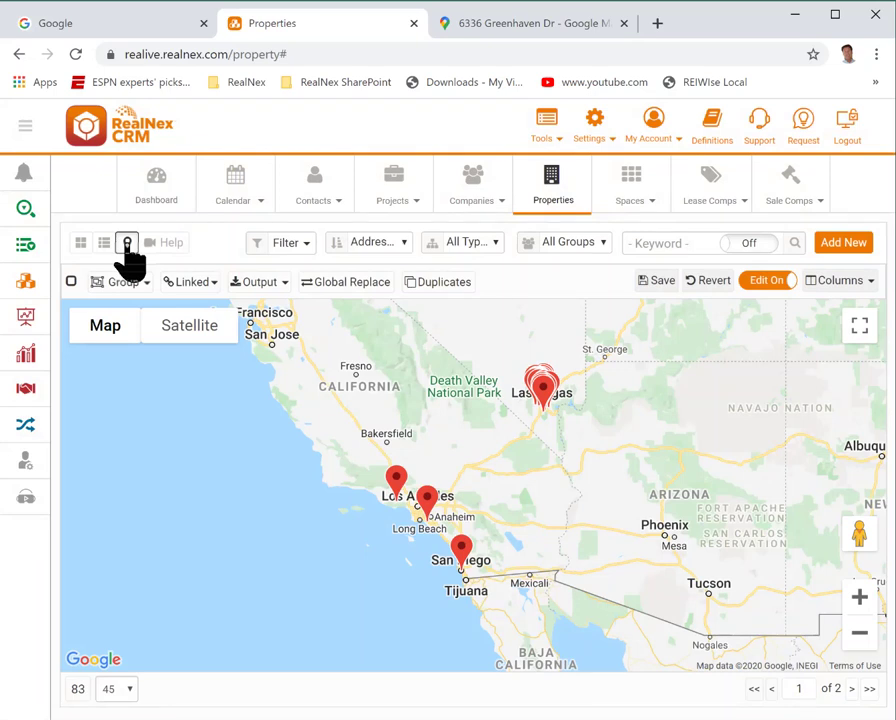
Return to the table view and scroll down to the rows still missing coordinates.
left_click(104, 242)
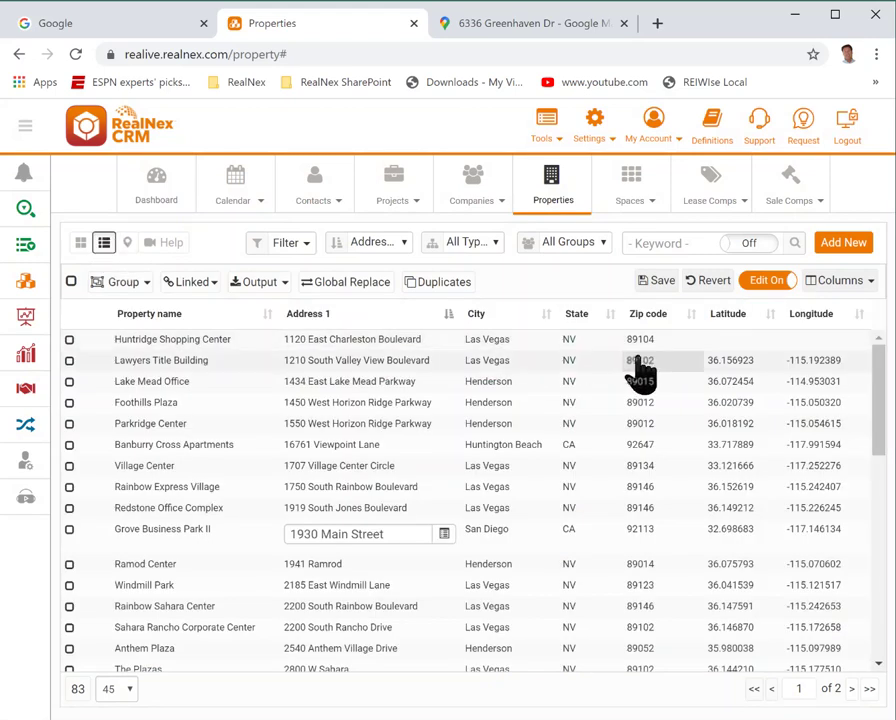
scroll(666, 596, "down", 3)
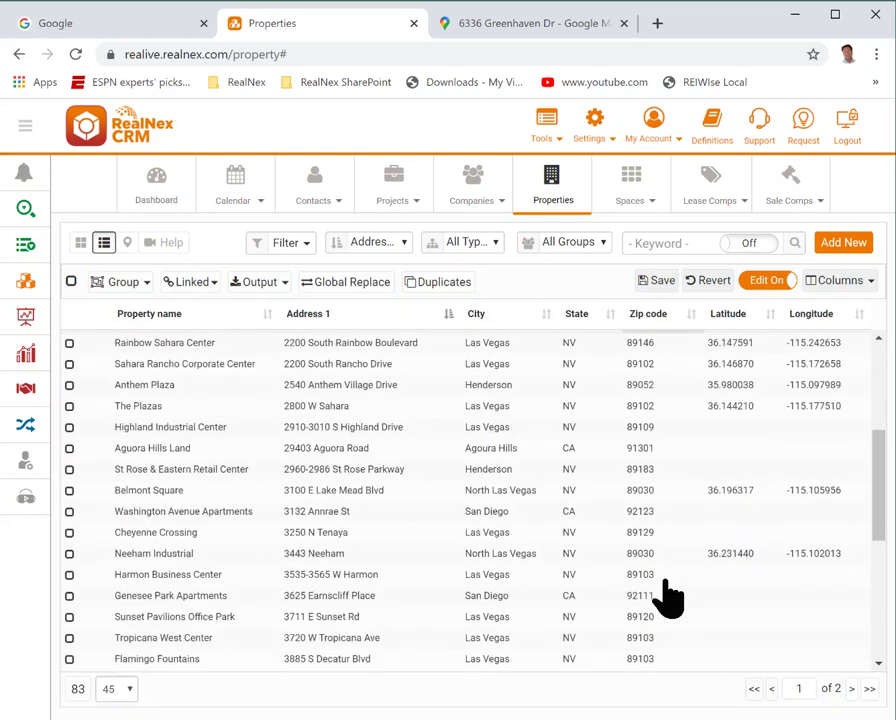
scroll(664, 580, "down", 1)
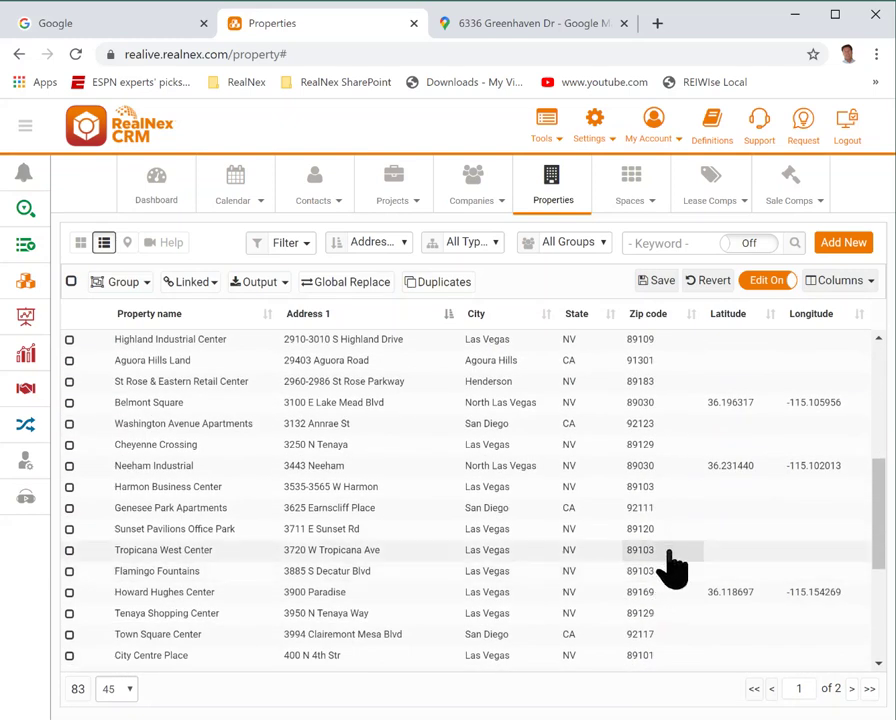